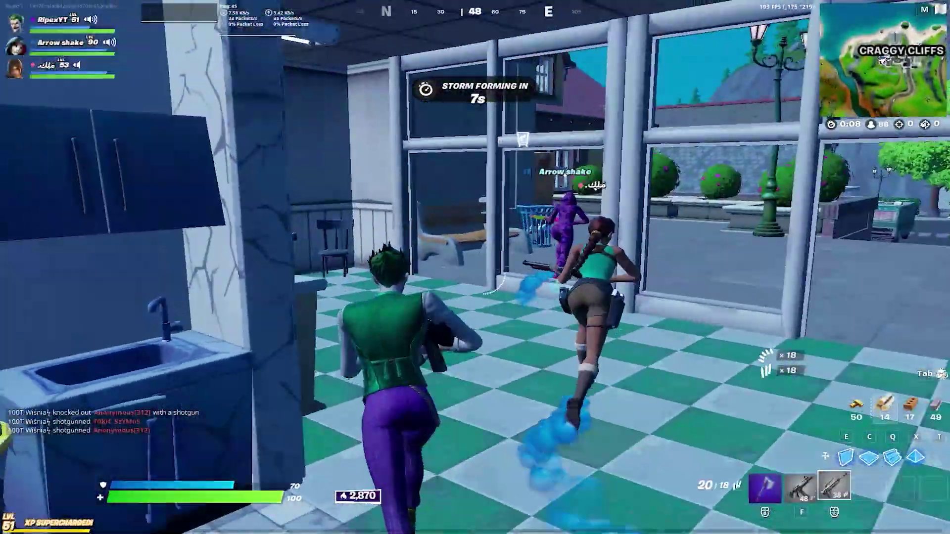
key(w)
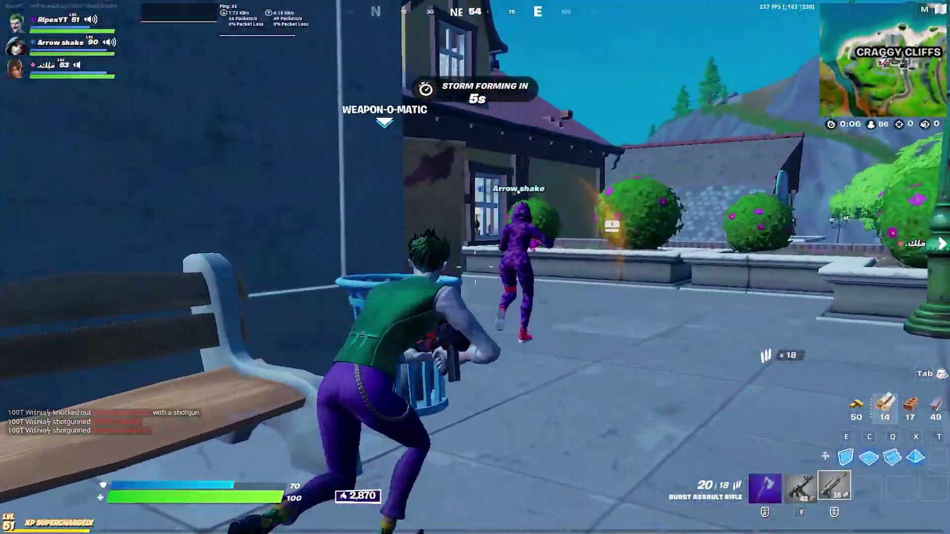
key(2)
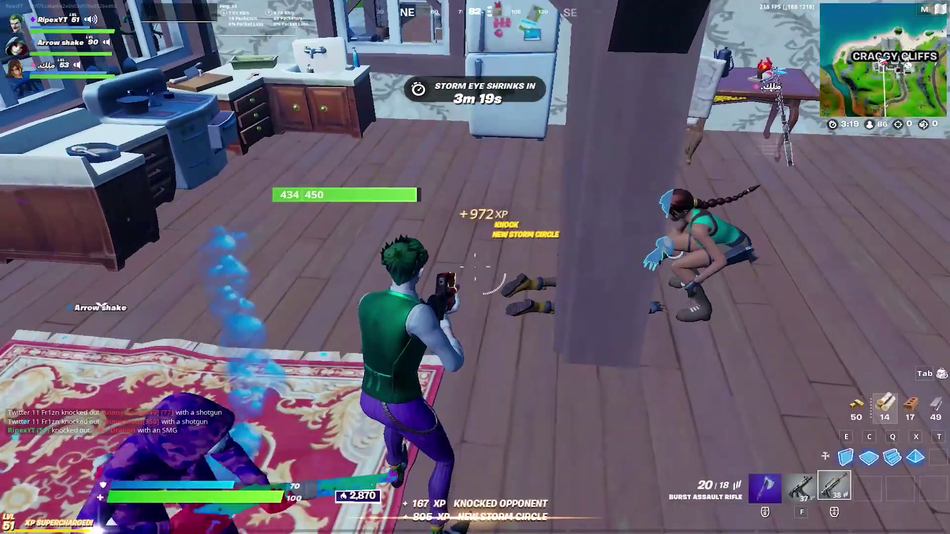
key(2)
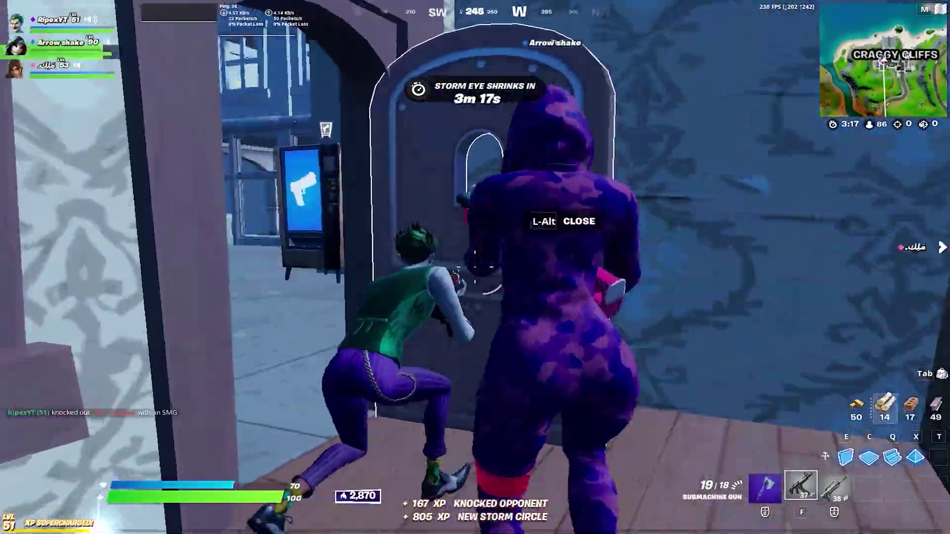
key(3)
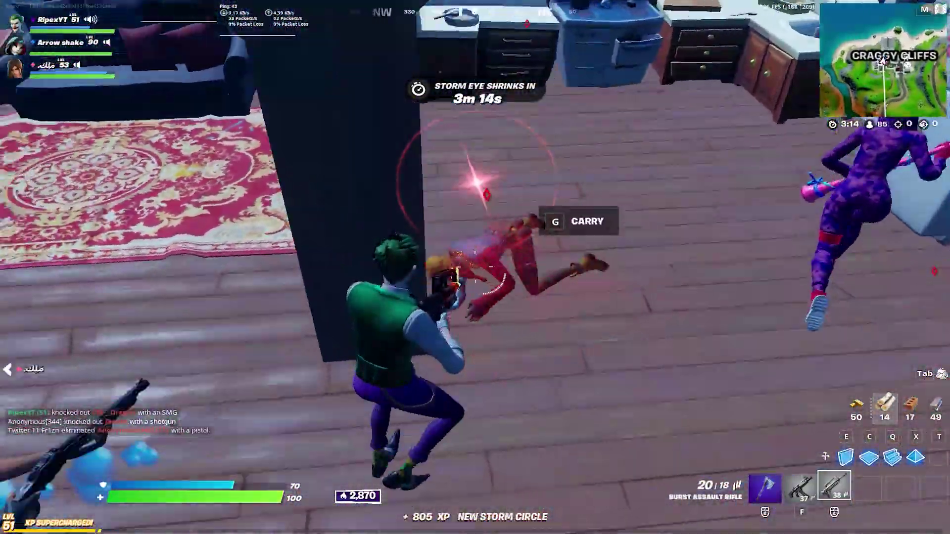
click(475, 267)
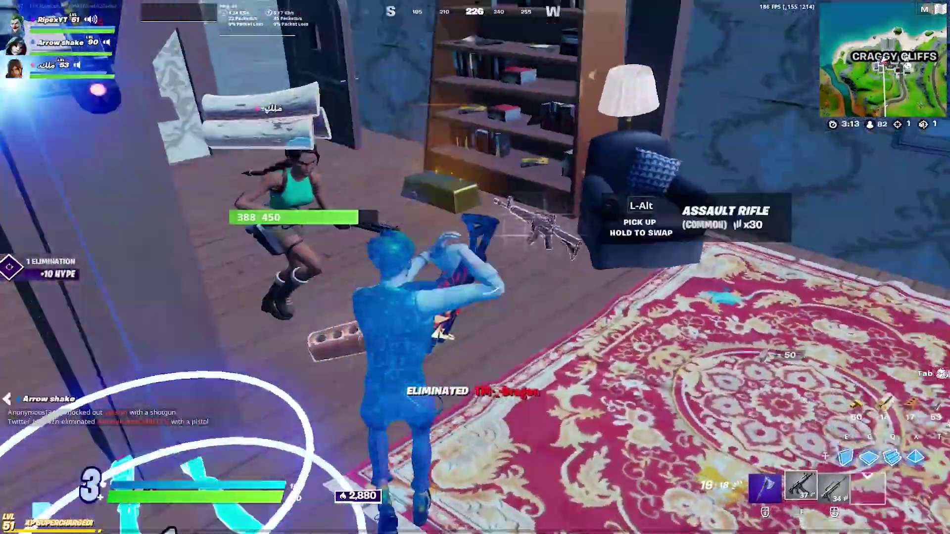
key(w)
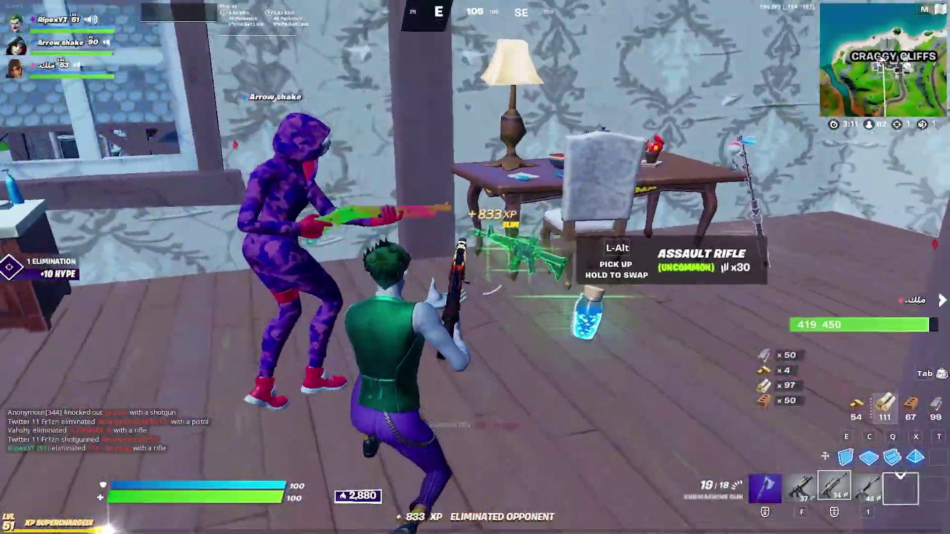
key(alt)
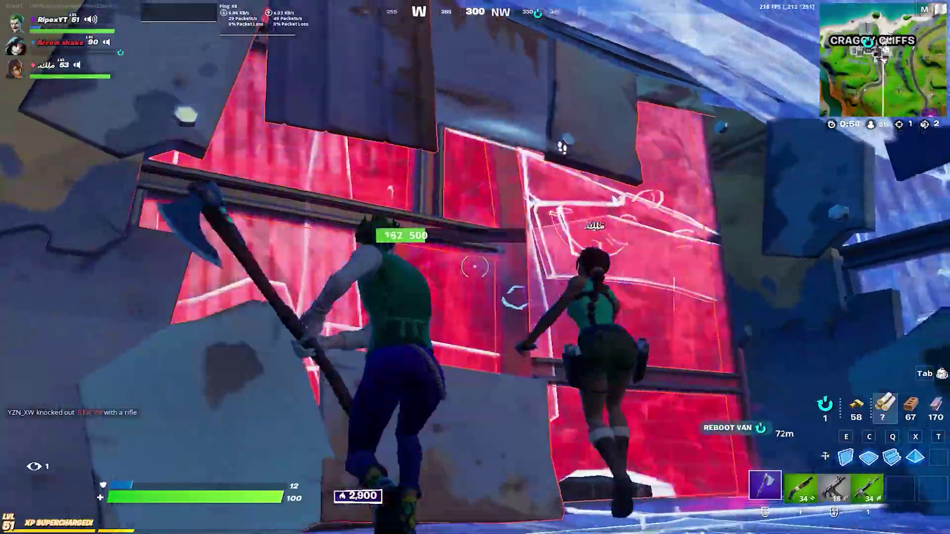
click(475, 267)
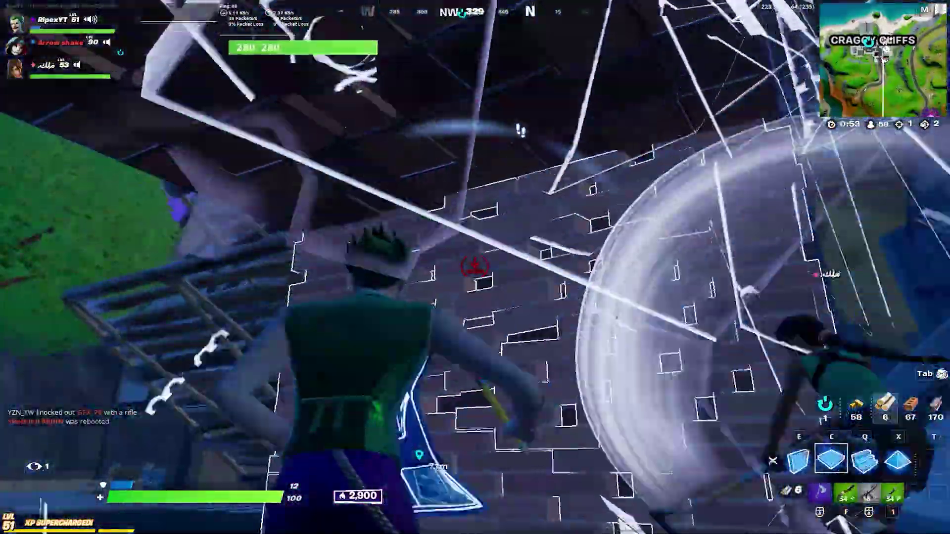
click(474, 267)
key(f)
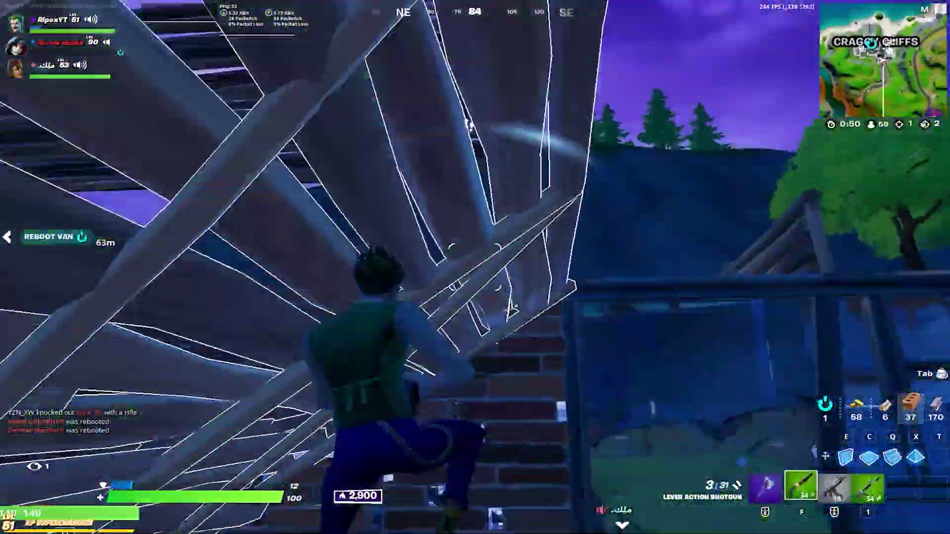
click(475, 267)
key(g)
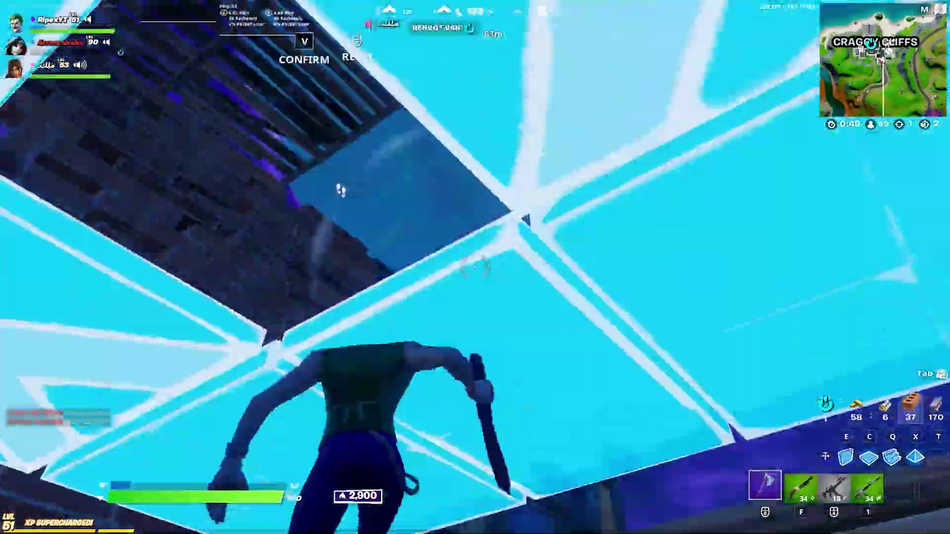
click(475, 268)
key(v)
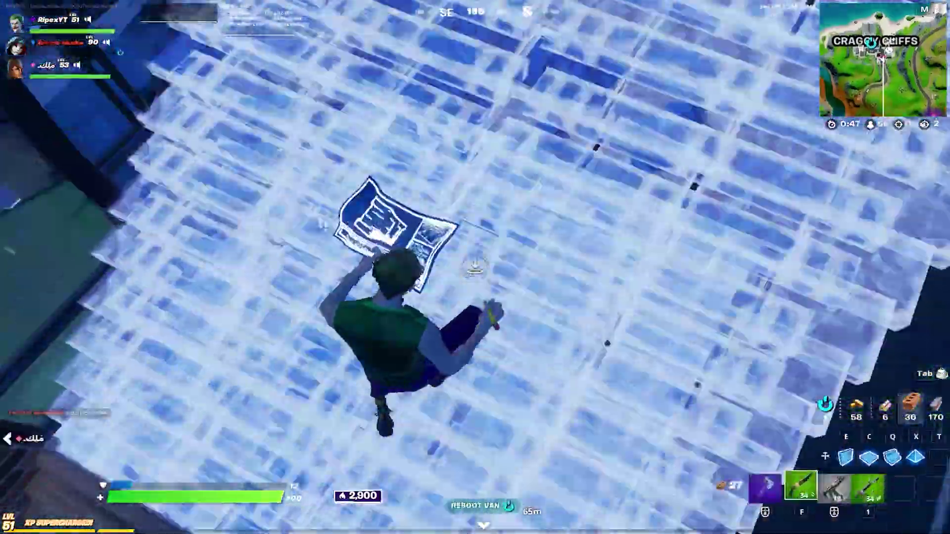
click(475, 268)
click(475, 267)
click(475, 267)
key(1)
click(475, 267)
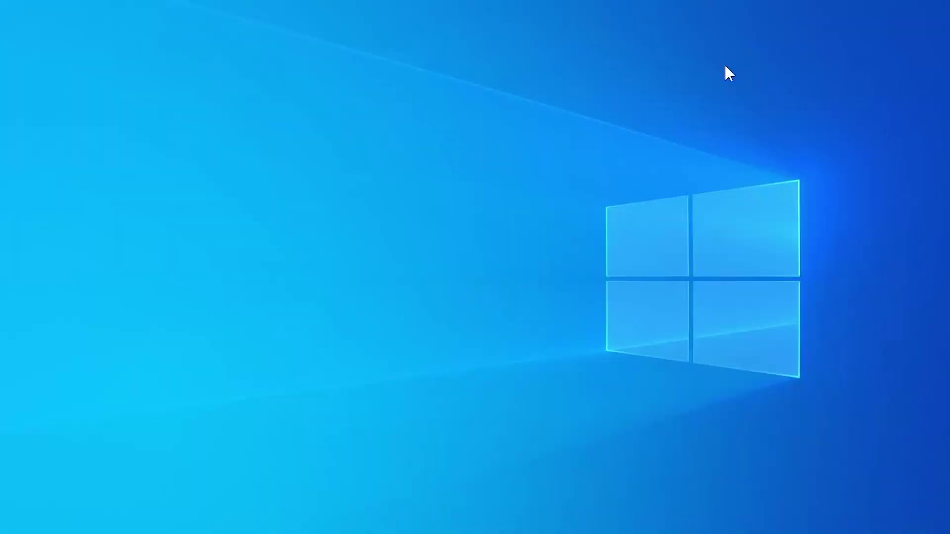
- Open the FPS BOOMER desktop folder, run RunWithAffinity as administrator and minimize the folder window
drag(497, 78, 495, 82)
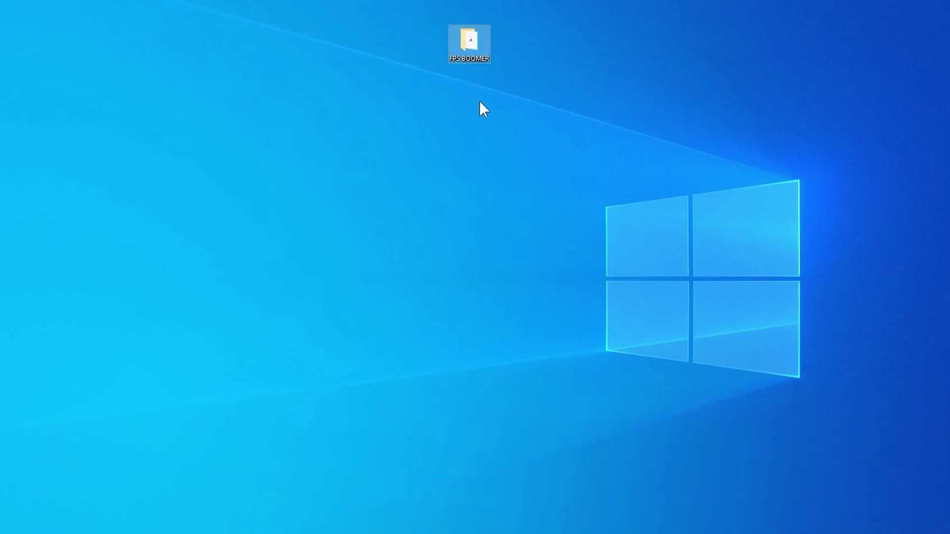
double_click(477, 39)
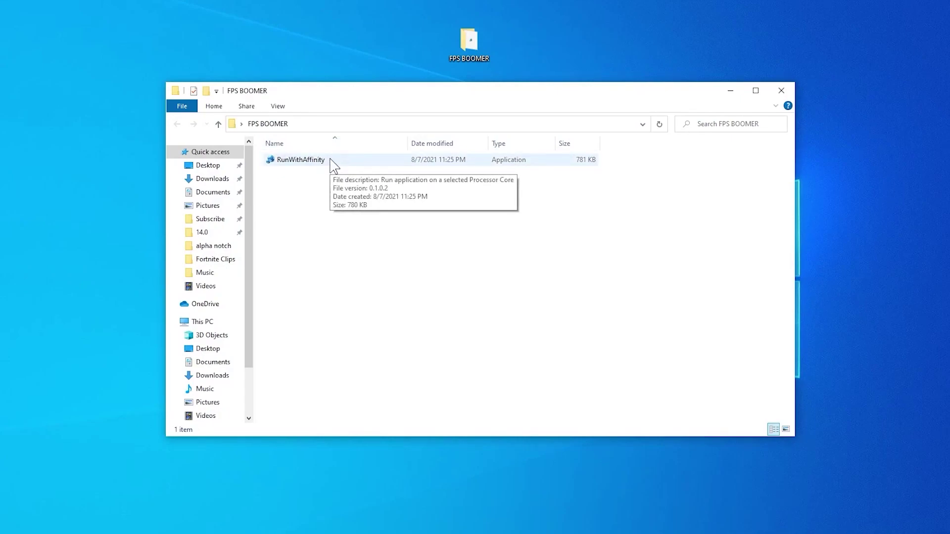
right_click(293, 163)
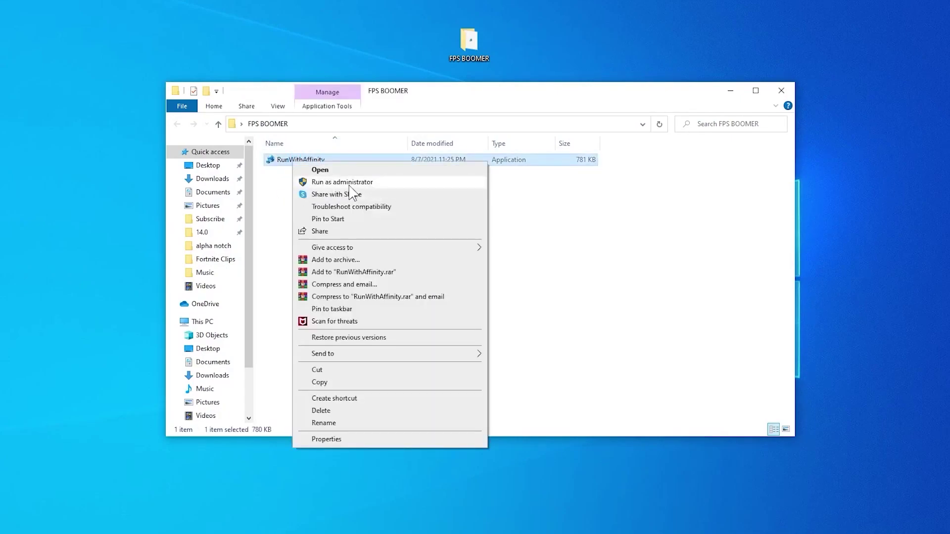
click(335, 183)
click(424, 361)
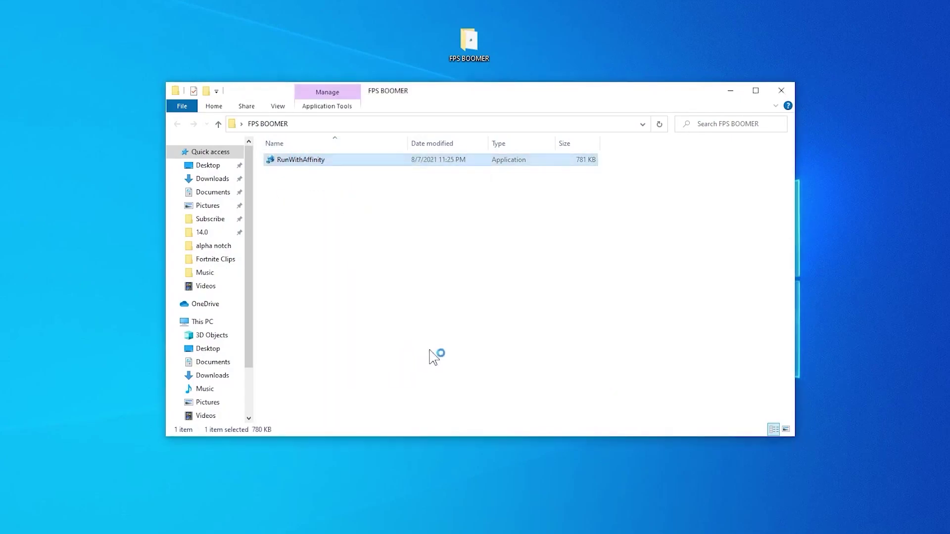
click(730, 90)
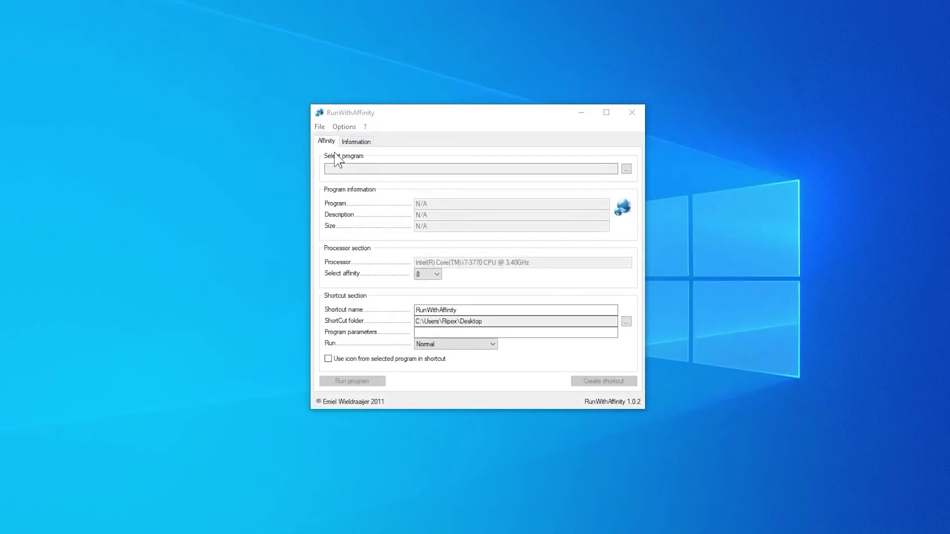
- View the RunWithAffinity release and license information, and return to the affinity settings
click(358, 143)
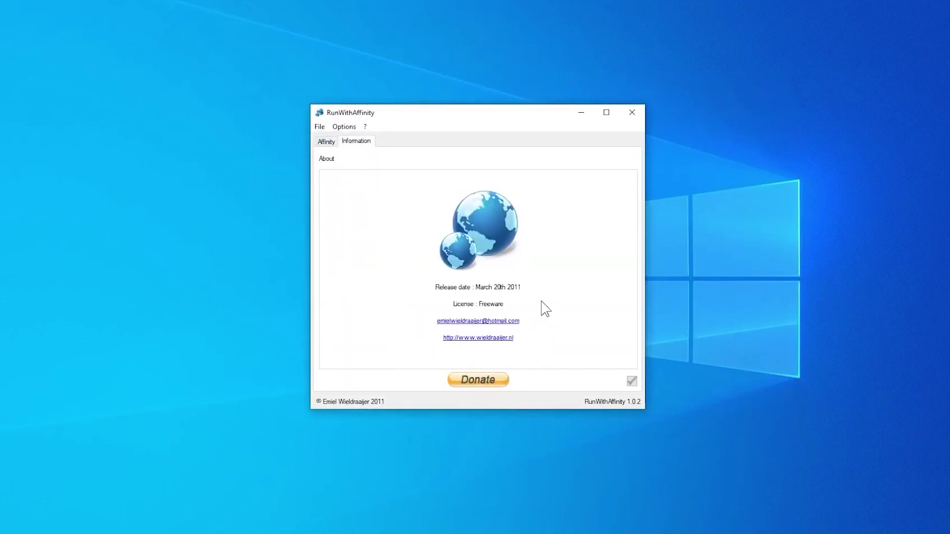
click(326, 142)
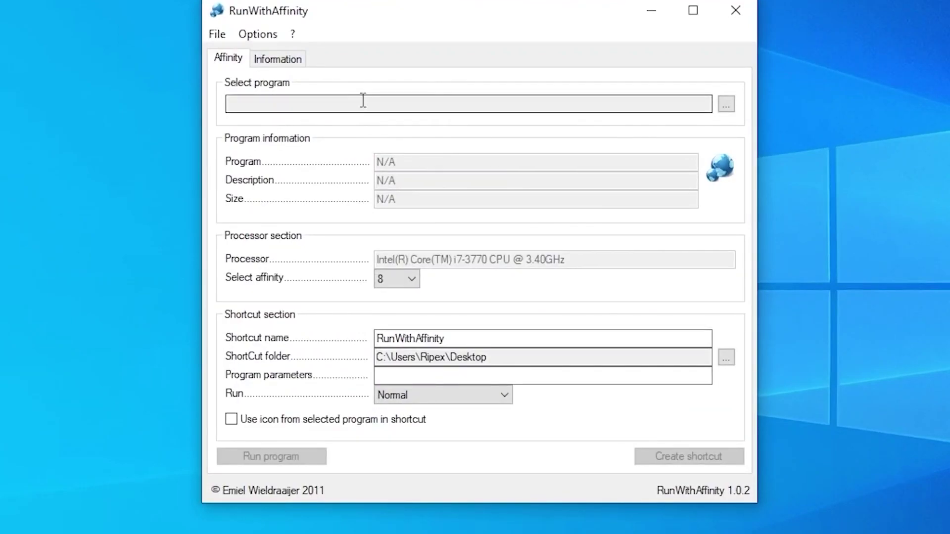
- Select C:\Program Files\Epic Games\Fortnite\FortniteGame\Binaries\Win64\FortniteClient-Win64-Shipping.exe as the program to run with affinity
click(726, 105)
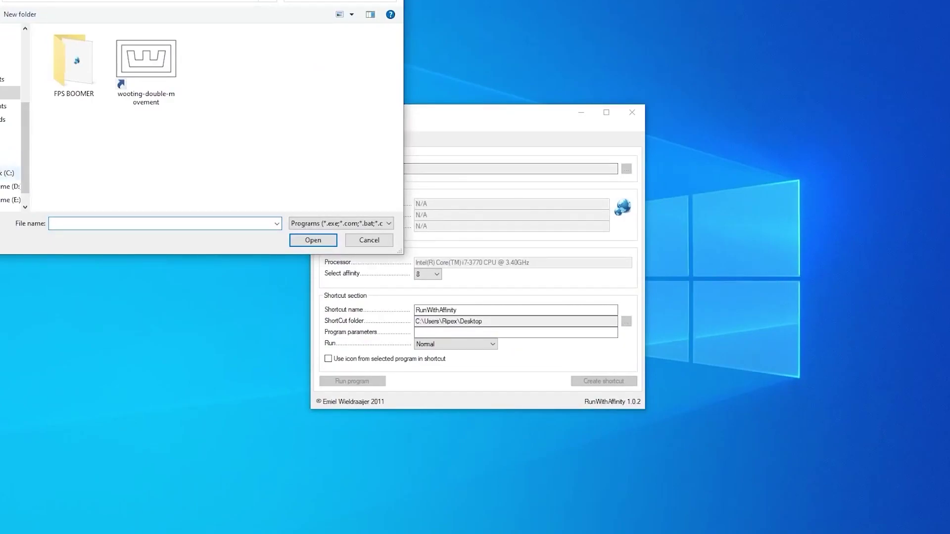
click(9, 172)
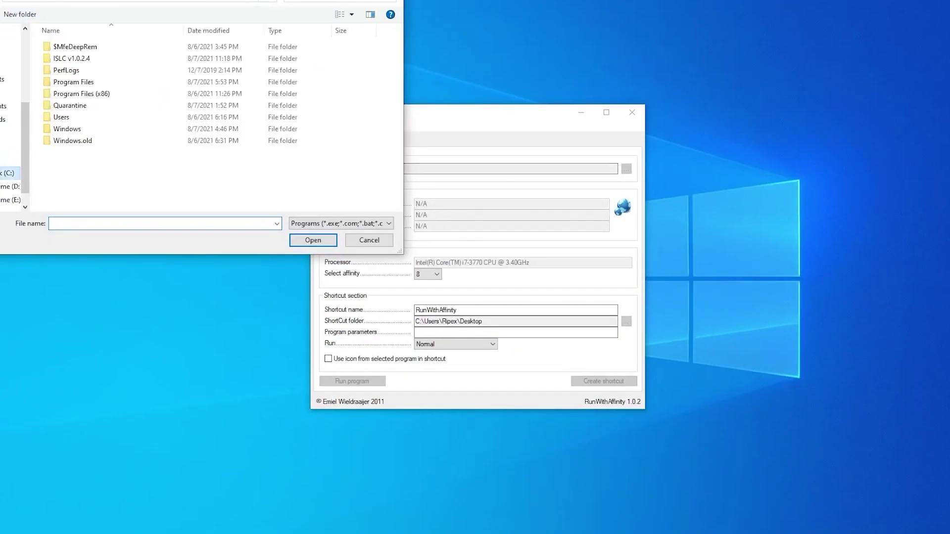
double_click(80, 84)
double_click(78, 83)
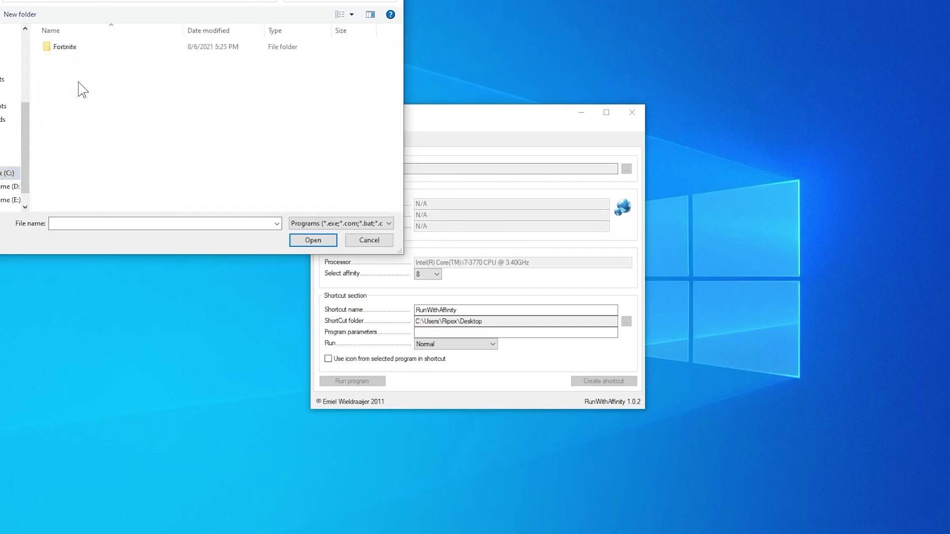
double_click(74, 47)
double_click(85, 68)
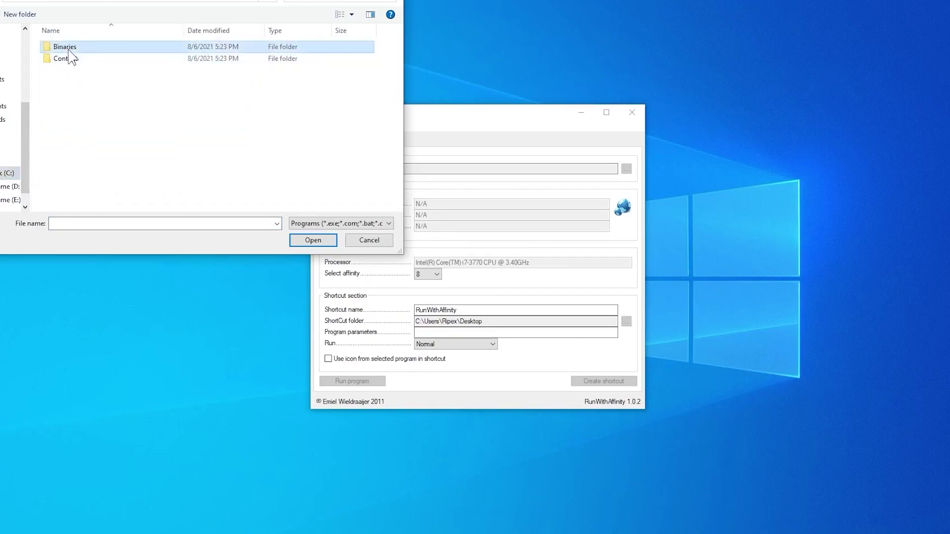
double_click(70, 50)
double_click(79, 59)
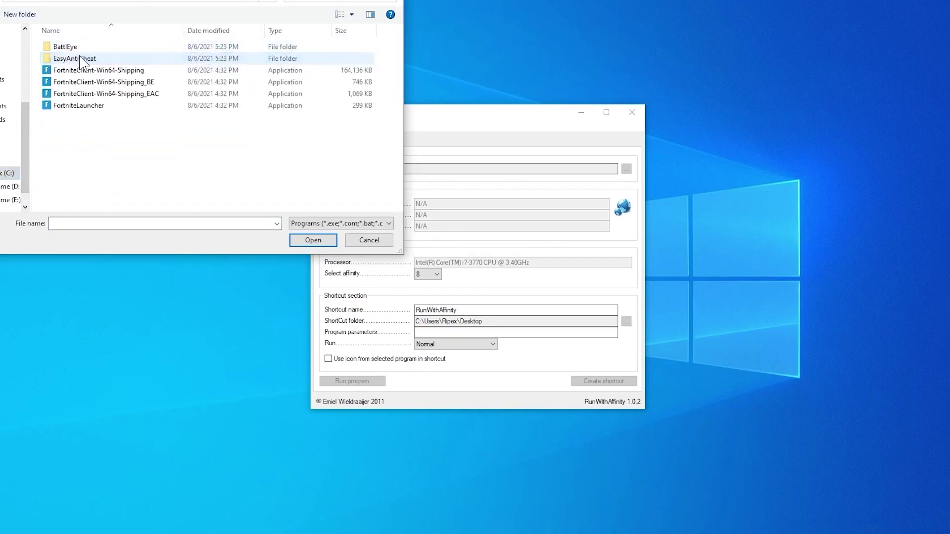
click(136, 73)
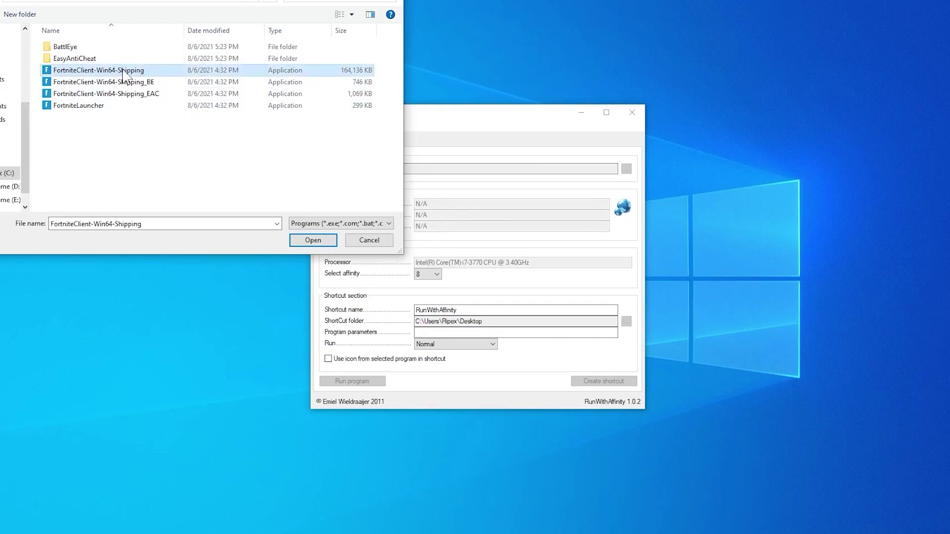
click(314, 240)
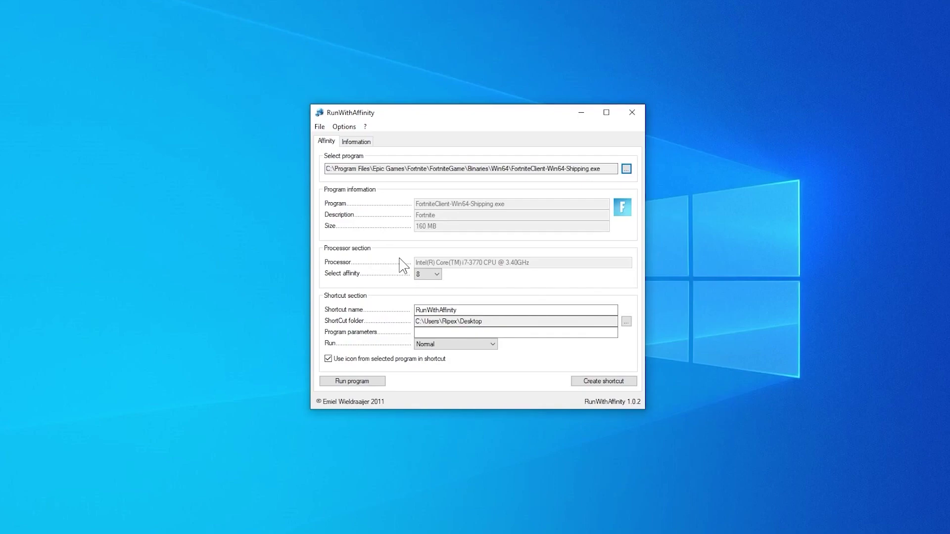
- Look through the affinity choices and check the CPU's logical processor count in Task Manager, closing it when done
click(435, 274)
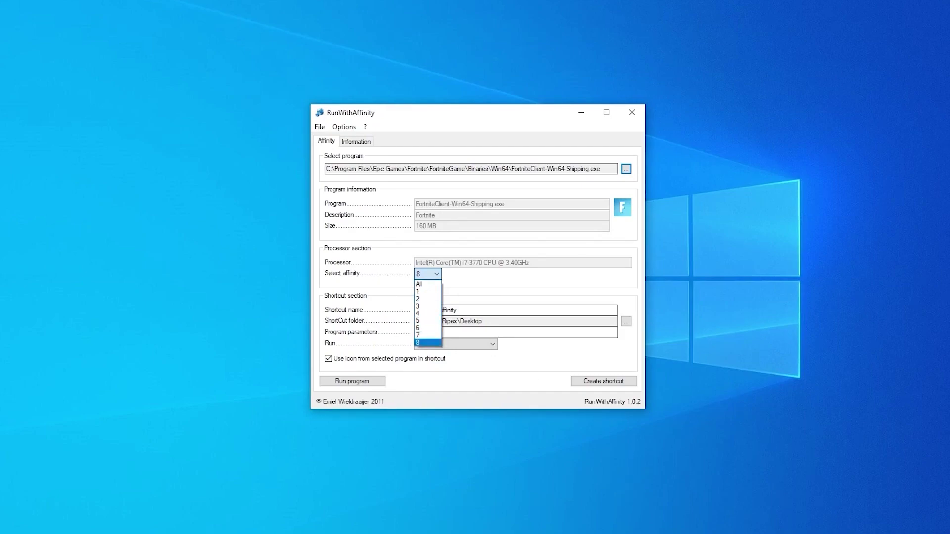
right_click(643, 532)
click(666, 508)
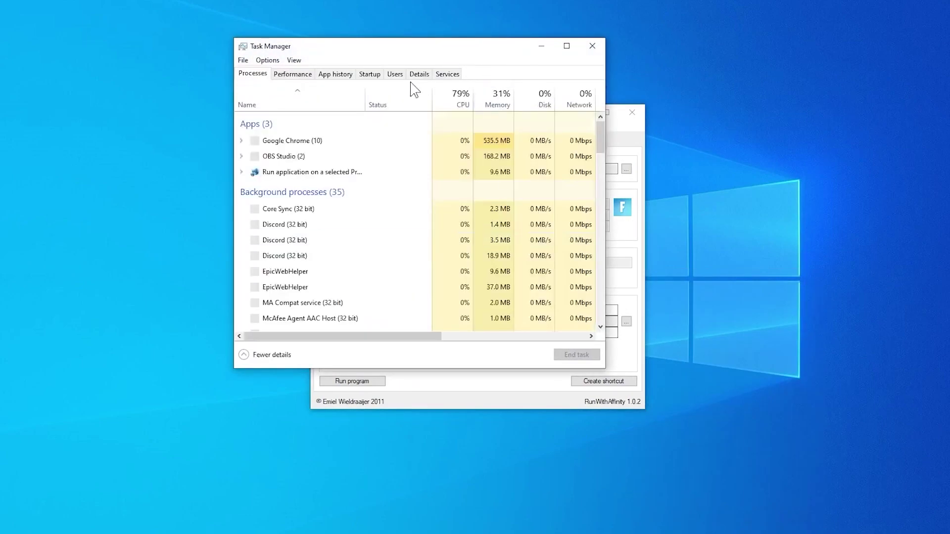
click(292, 73)
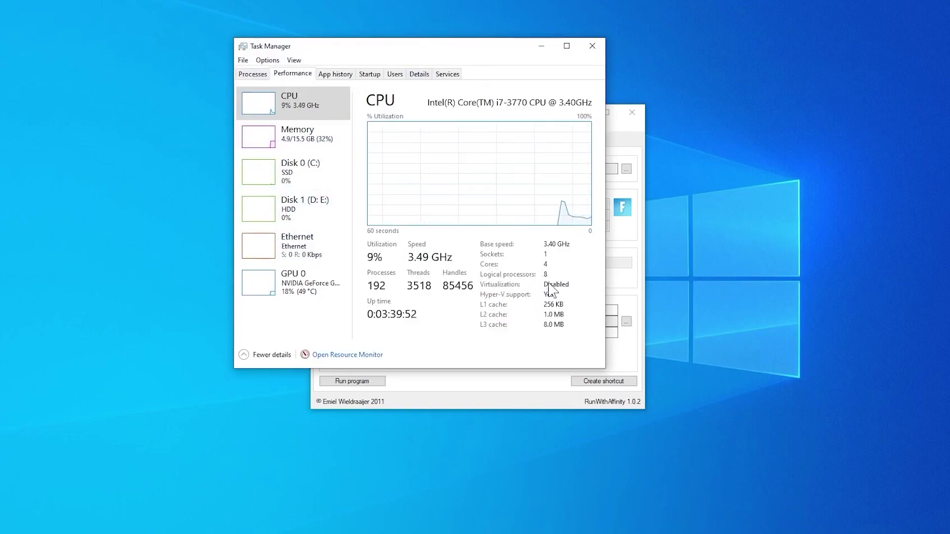
click(592, 45)
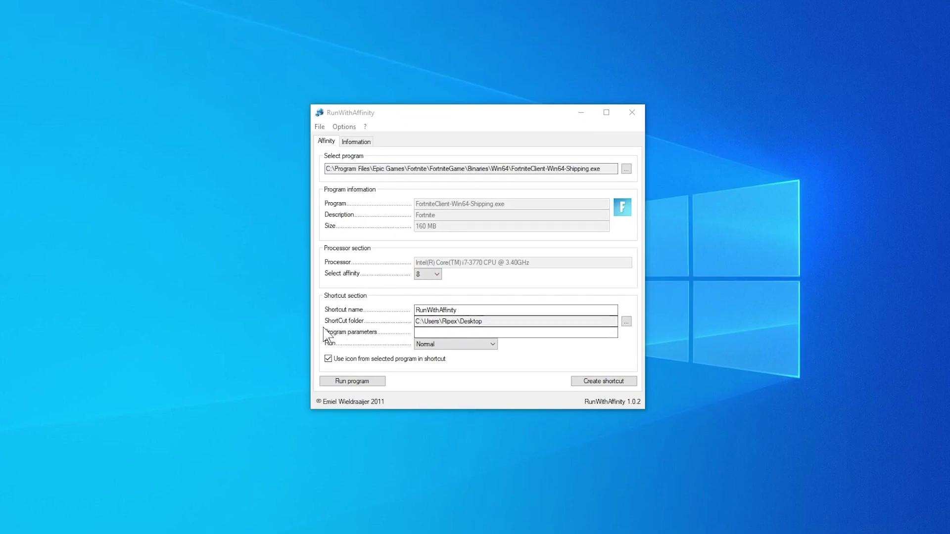
- Create the Fortnite shortcut on the desktop, dismiss the confirmation and close RunWithAffinity
click(368, 384)
click(607, 386)
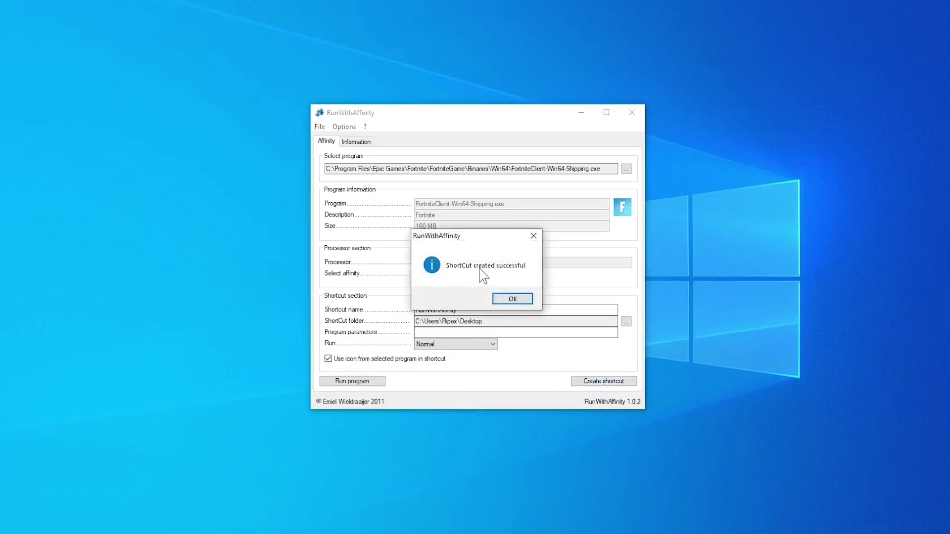
click(512, 298)
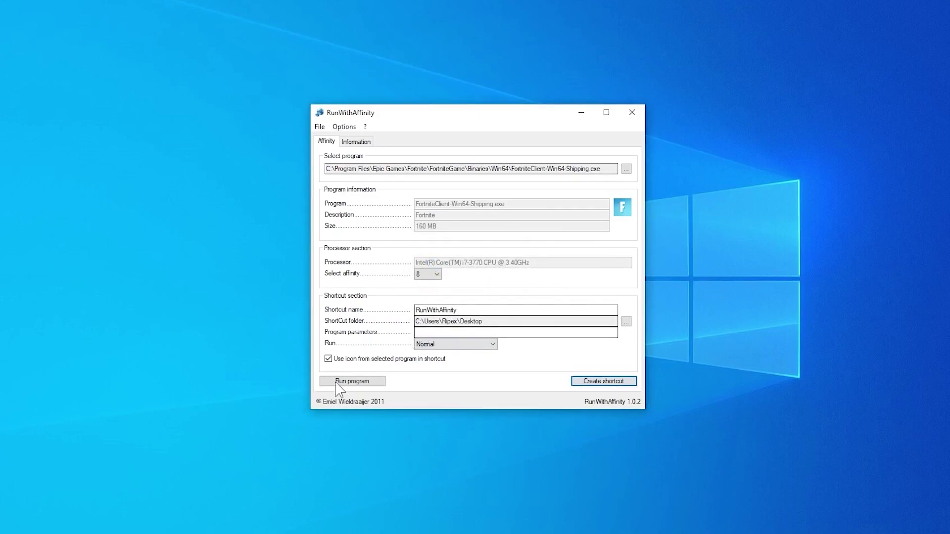
click(623, 118)
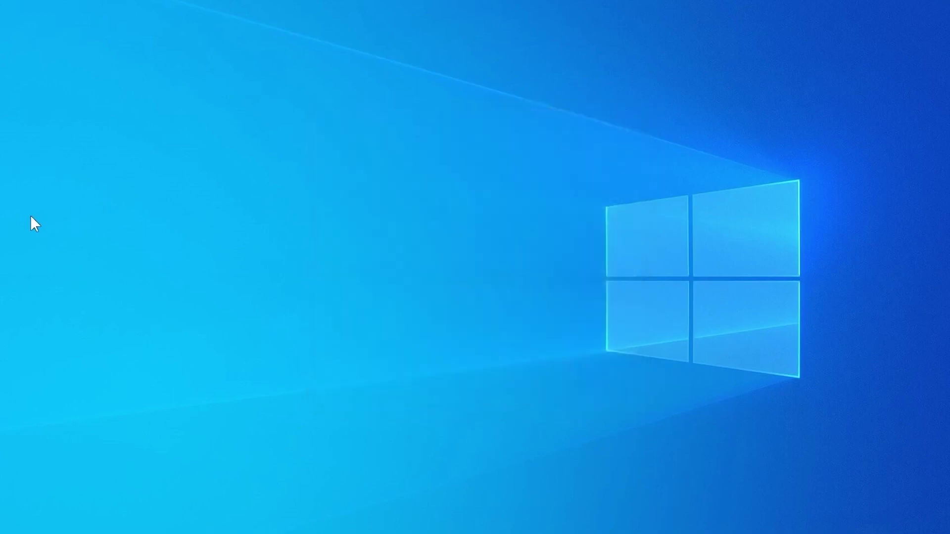